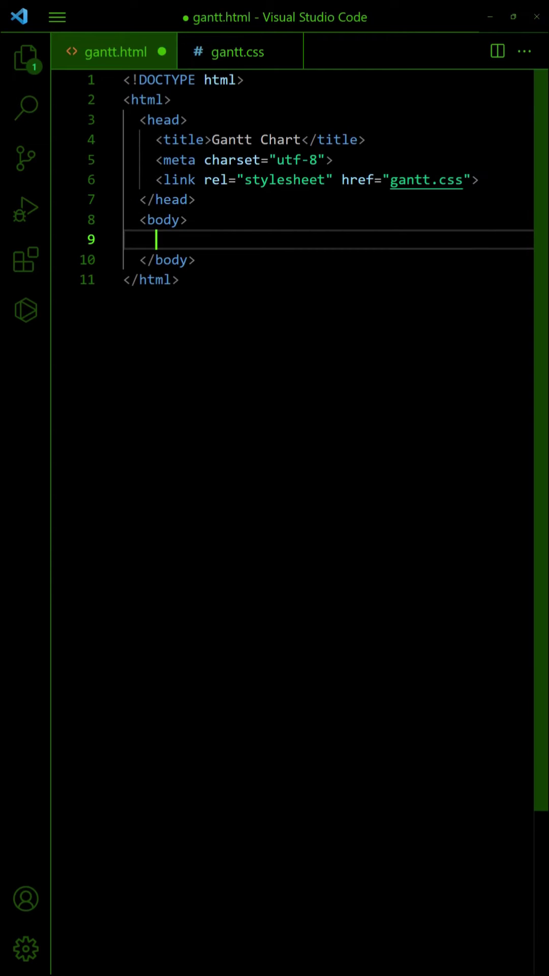
{"action": "type", "text": "<div class=\"gantt\">"}
Step: Insert a <div class="gantt"> with its closing </div> inside the body of gantt.html
{"action": "key", "text": "Return"}
{"action": "type", "text": "</div>"}
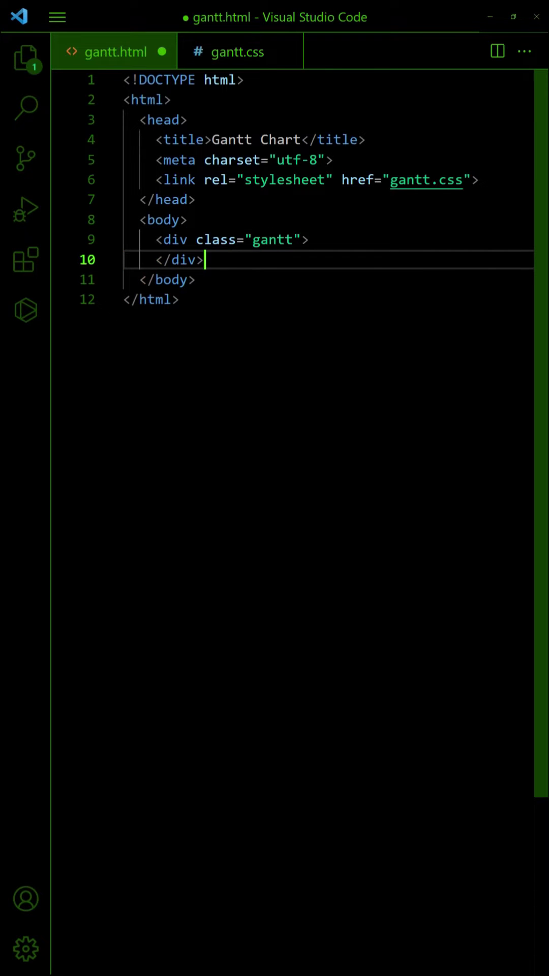
Step: Add a <!-- HEADER --> comment and head cell divs for Mon, Tue, Wed, Thur and Fri
{"action": "key", "text": "Up"}
{"action": "key", "text": "End"}
{"action": "key", "text": "Return"}
{"action": "type", "text": "<!-- HEADER"}
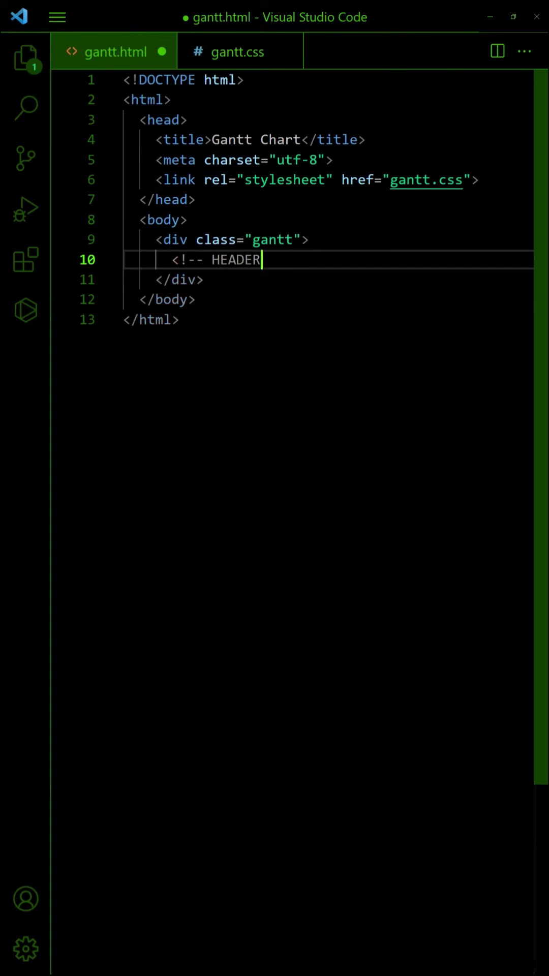
{"action": "type", "text": " -->"}
{"action": "key", "text": "Return"}
{"action": "type", "text": "<div class=\"head\">Mon</div>"}
{"action": "key", "text": "Return"}
{"action": "type", "text": "<div class=\"he"}
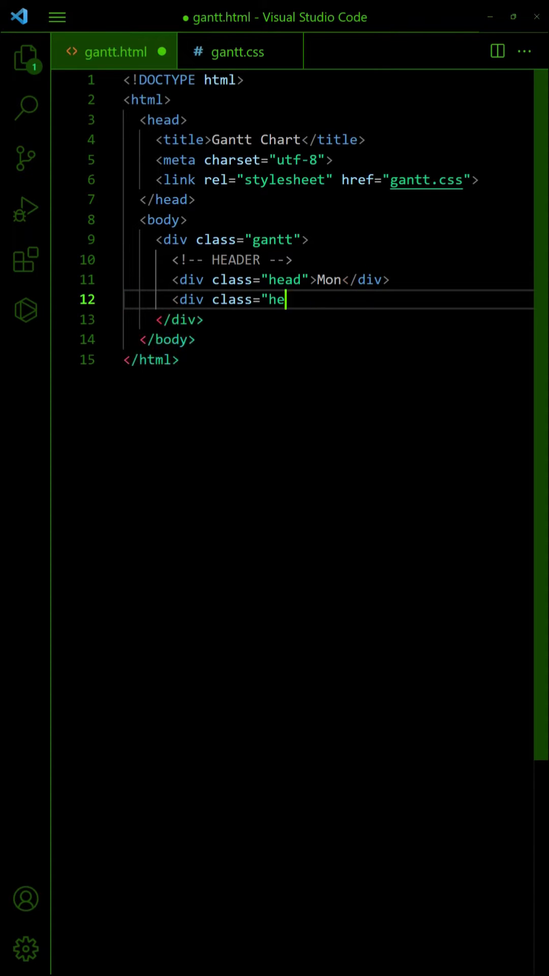
{"action": "type", "text": "ad\">Tue</div>"}
{"action": "key", "text": "Return"}
{"action": "type", "text": "<div class=\"head\">Wed</div>"}
{"action": "key", "text": "Return"}
{"action": "type", "text": "<di"}
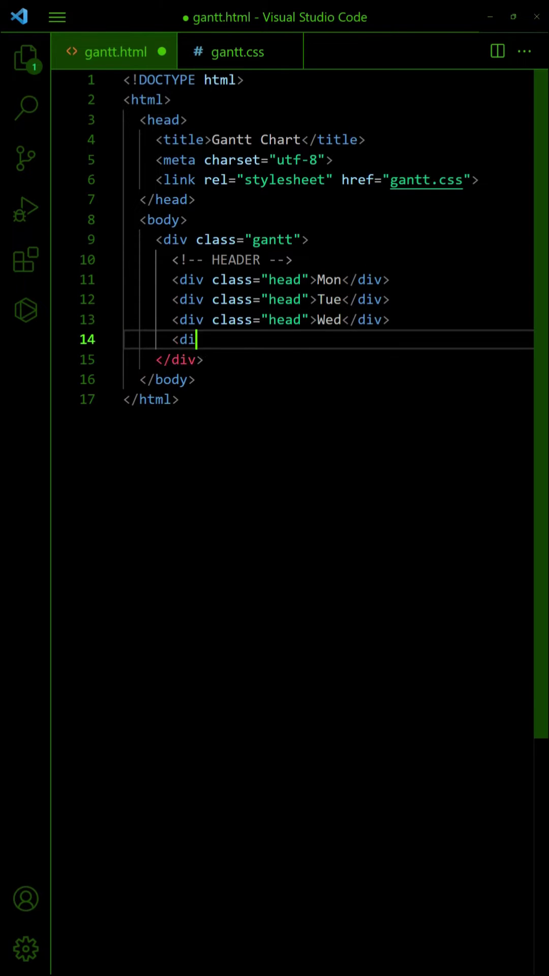
{"action": "type", "text": "v class=\"head\">Thur</div>"}
{"action": "key", "text": "Return"}
{"action": "type", "text": "<div class=\"head\">Fri<"}
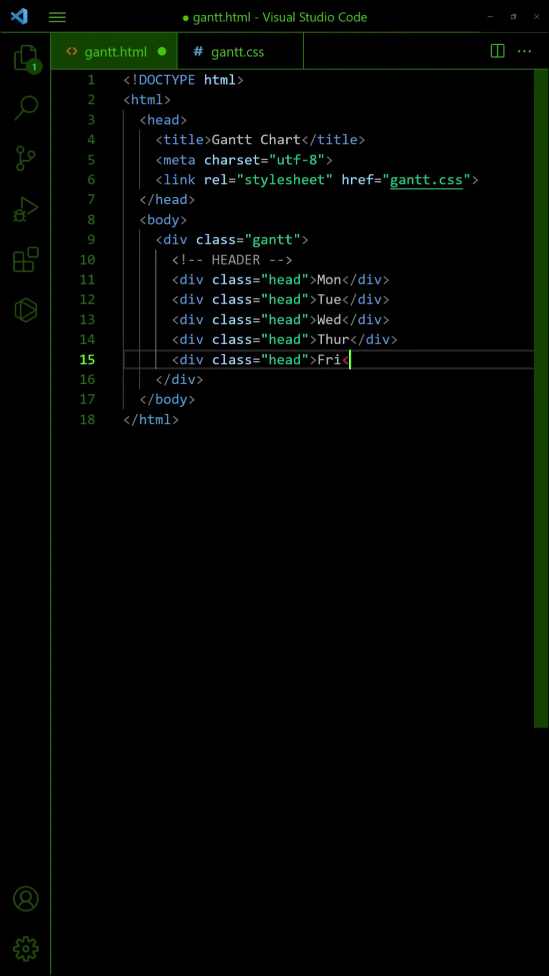
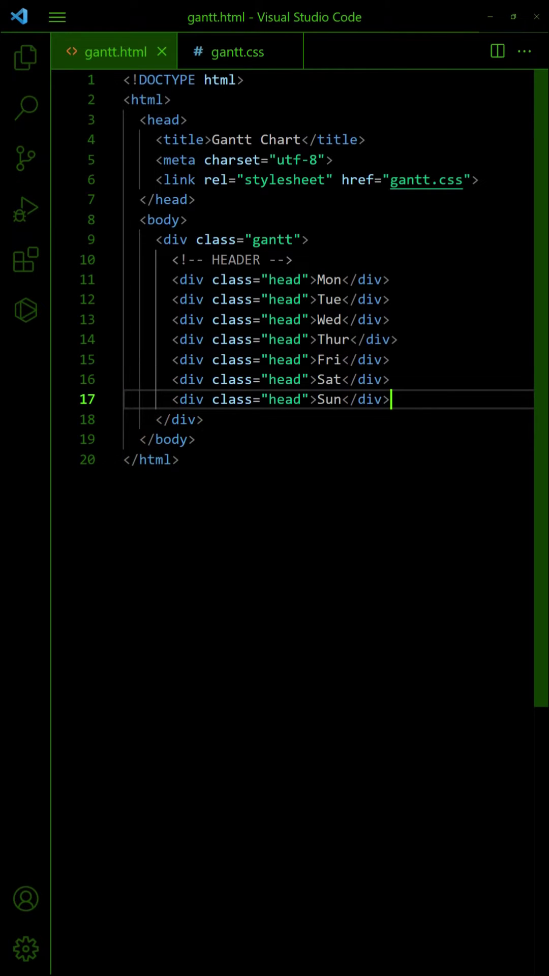
Step: In gantt.css, add a .gantt rule with display grid and repeat(7, minmax(0, 1fr)) columns
{"action": "key", "text": "ctrl+Page_Down"}
{"action": "key", "text": "Return"}
{"action": "key", "text": "Return"}
{"action": "key", "text": "Up"}
{"action": "key", "text": "Up"}
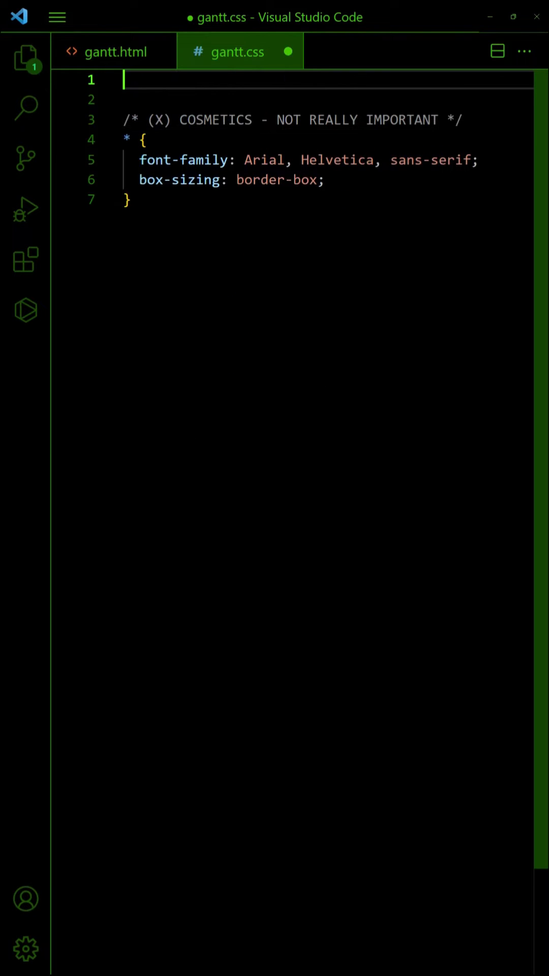
{"action": "type", "text": "GANTT CHART */"}
{"action": "key", "text": "Return"}
{"action": "type", "text": ".gantt {"}
{"action": "key", "text": "Return"}
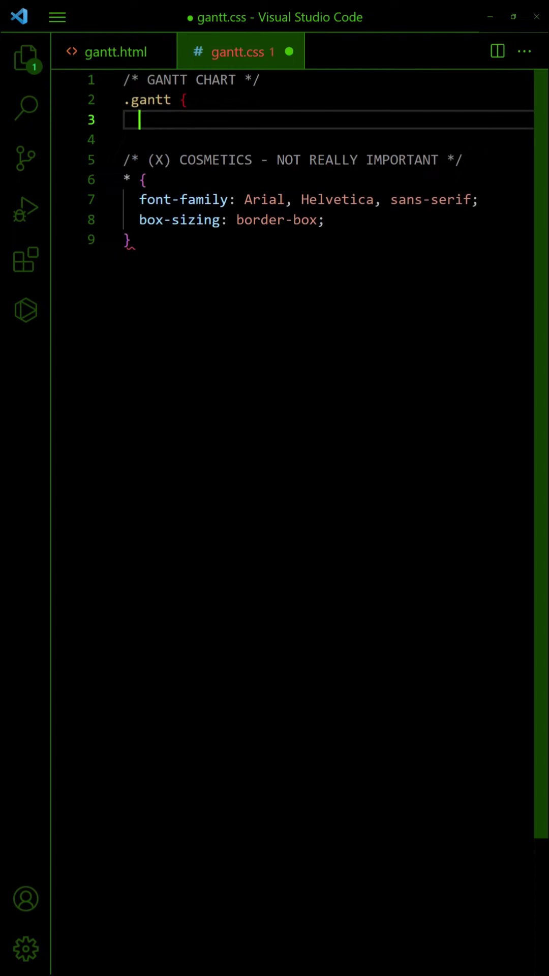
{"action": "type", "text": "display: grid;"}
{"action": "key", "text": "Return"}
{"action": "type", "text": "grid-template"}
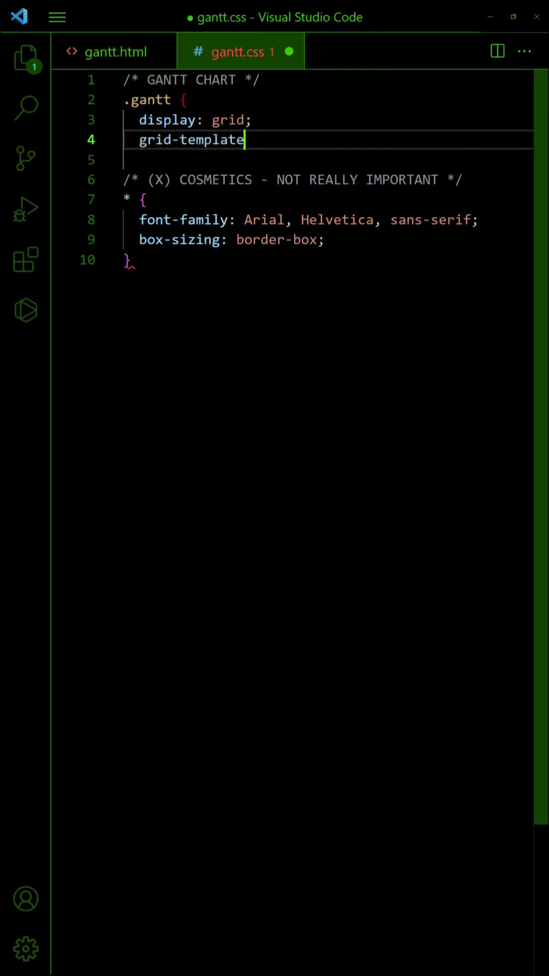
{"action": "type", "text": "-columns: repeat(7, minmax(0, 1f"}
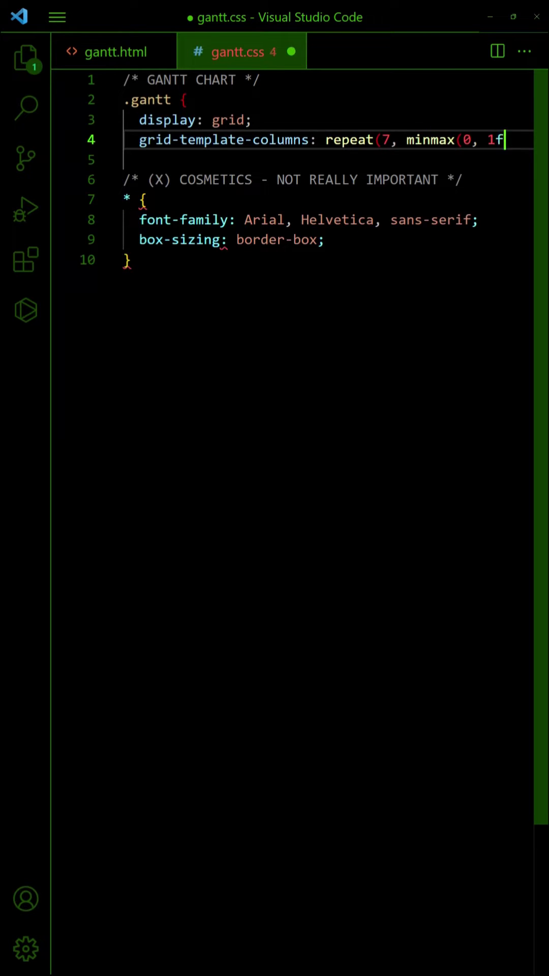
{"action": "type", "text": "r));"}
{"action": "key", "text": "Return"}
{"action": "type", "text": "}"}
Step: Give .gantt a repeating-linear-gradient background that stripes each day column
{"action": "key", "text": "ctrl+shift+Return"}
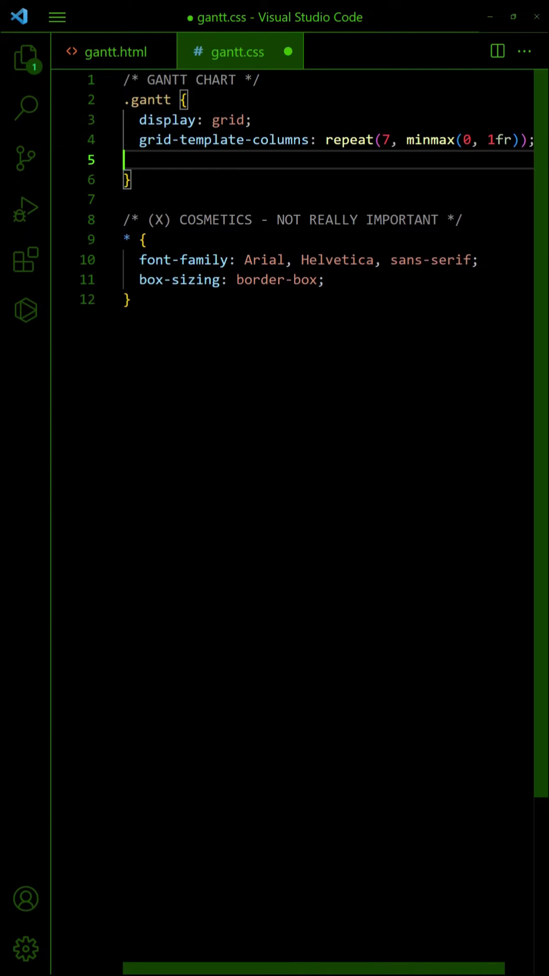
{"action": "type", "text": "* OPTIONAL - COSMETIC */"}
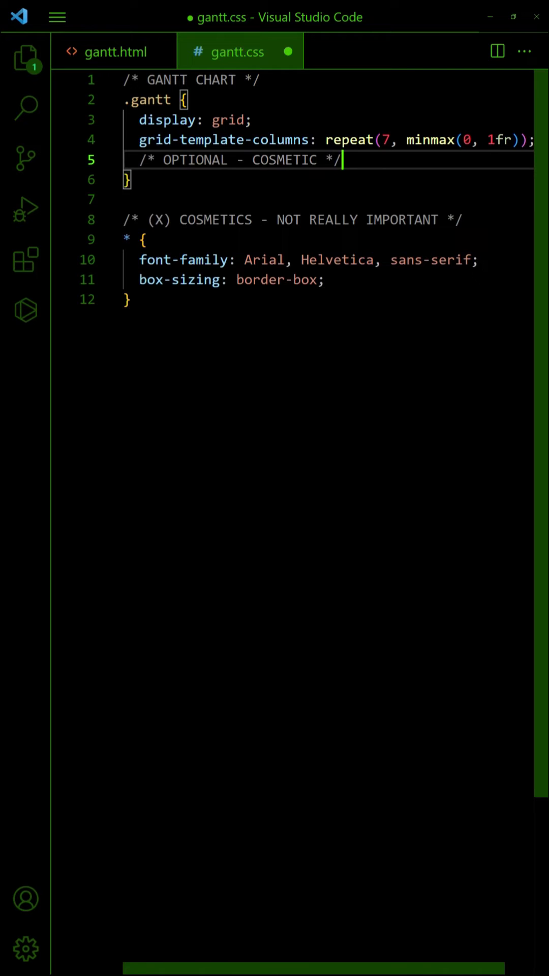
{"action": "key", "text": "Return"}
{"action": "type", "text": "background: repeating-linear-"}
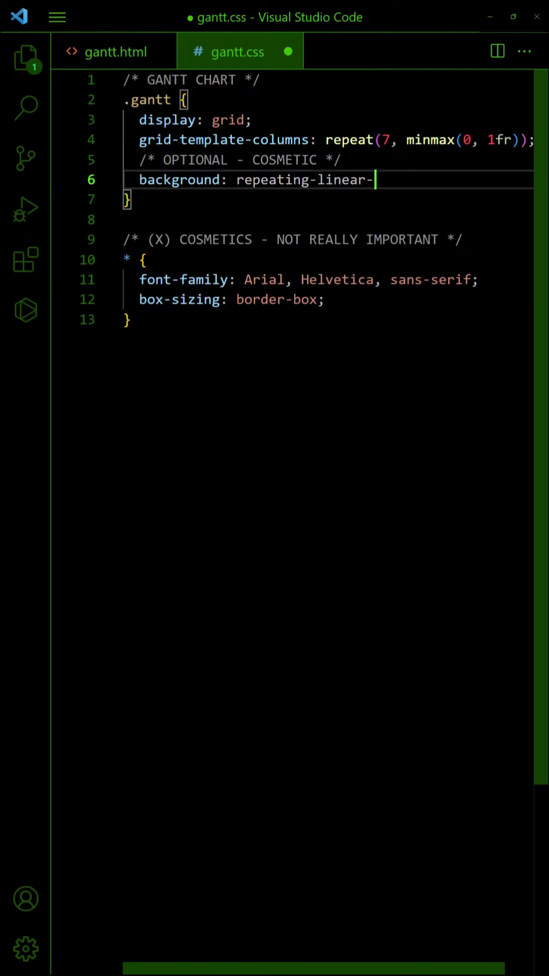
{"action": "type", "text": "gradient("}
{"action": "key", "text": "Return"}
{"action": "type", "text": "to right,"}
{"action": "key", "text": "Return"}
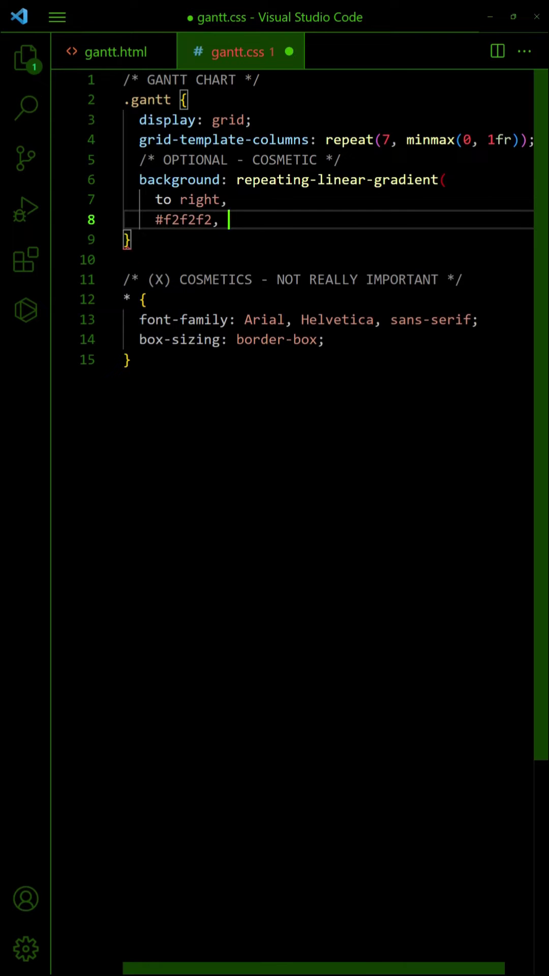
{"action": "type", "text": "#f2f2f2, #ddd 2px,"}
{"action": "key", "text": "Return"}
{"action": "type", "text": "#fff 2px, #fff 14.26%"}
{"action": "key", "text": "Return"}
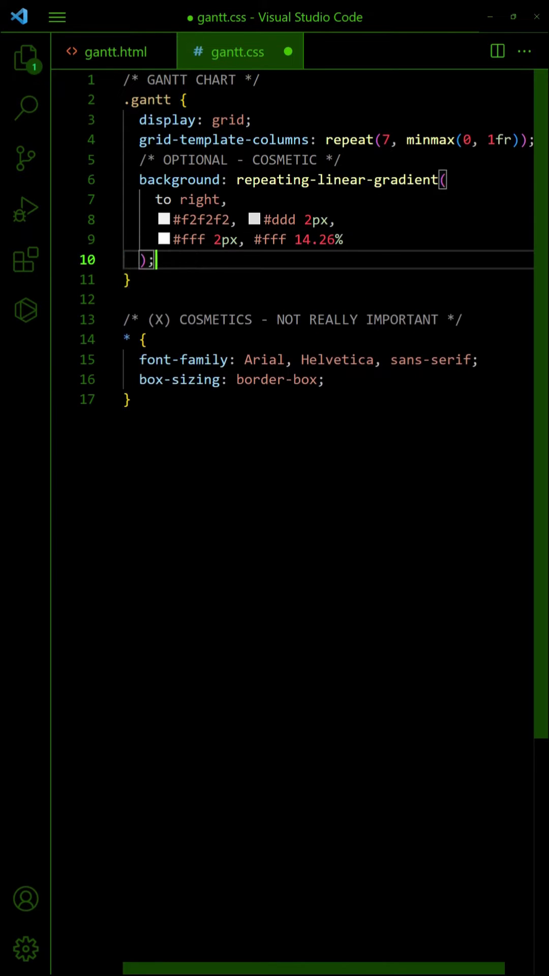
{"action": "type", "text": ");"}
{"action": "key", "text": "Down"}
{"action": "key", "text": "Return"}
{"action": "key", "text": "Return"}
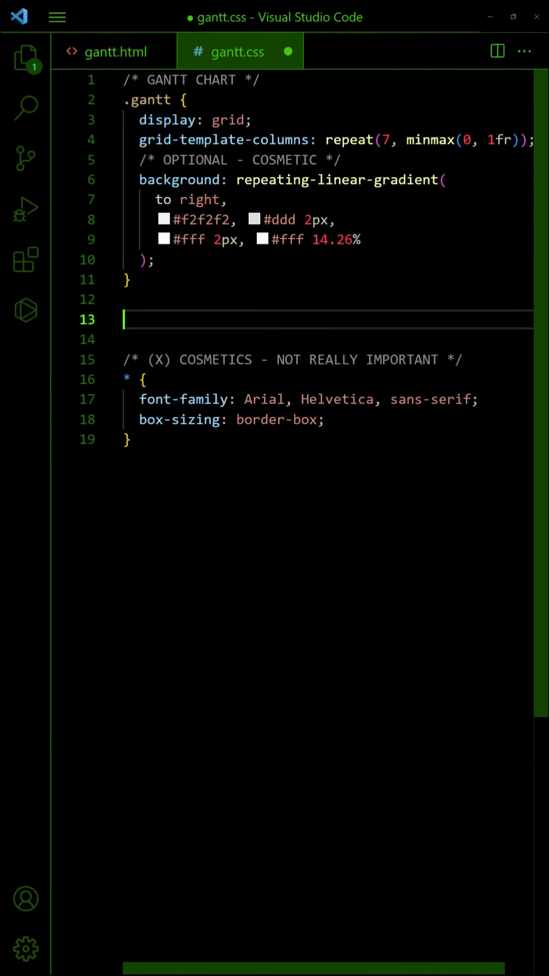
{"action": "type", "text": "ELLS */"}
Step: Pad .gantt divs 10px, style .head cells centred bold white on #103a99, and save
{"action": "key", "text": "Return"}
{"action": "type", "text": ".gantt div { paddi"}
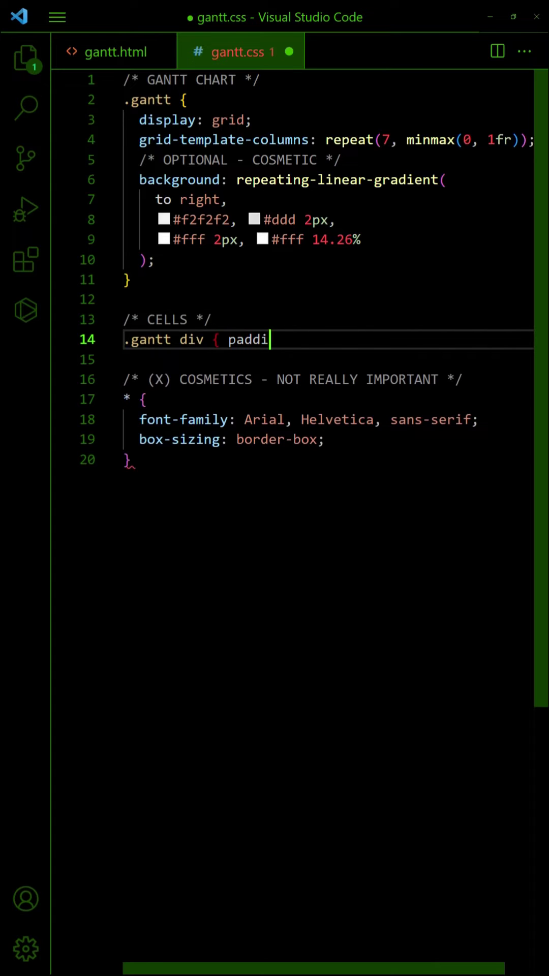
{"action": "type", "text": "ng: 10px; }"}
{"action": "key", "text": "Return"}
{"action": "type", "text": ".gantt .head {"}
{"action": "key", "text": "Return"}
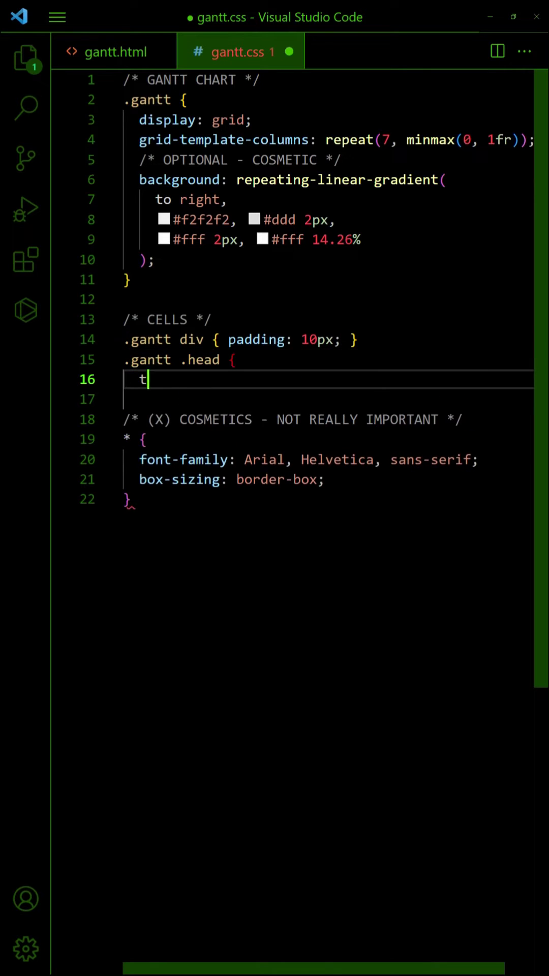
{"action": "type", "text": "text-align: center; font-weight: "}
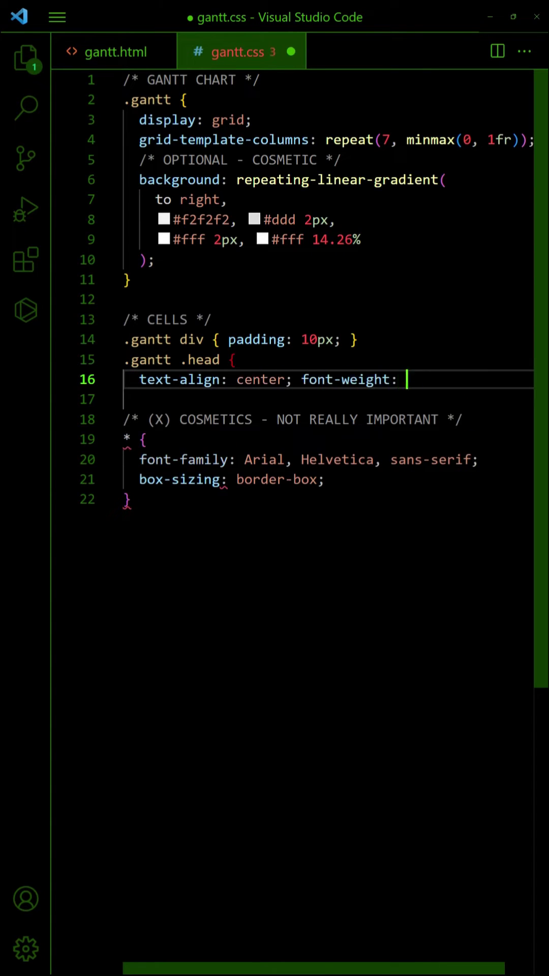
{"action": "type", "text": "700;"}
{"action": "key", "text": "Return"}
{"action": "type", "text": "color: #fff; background: #10"}
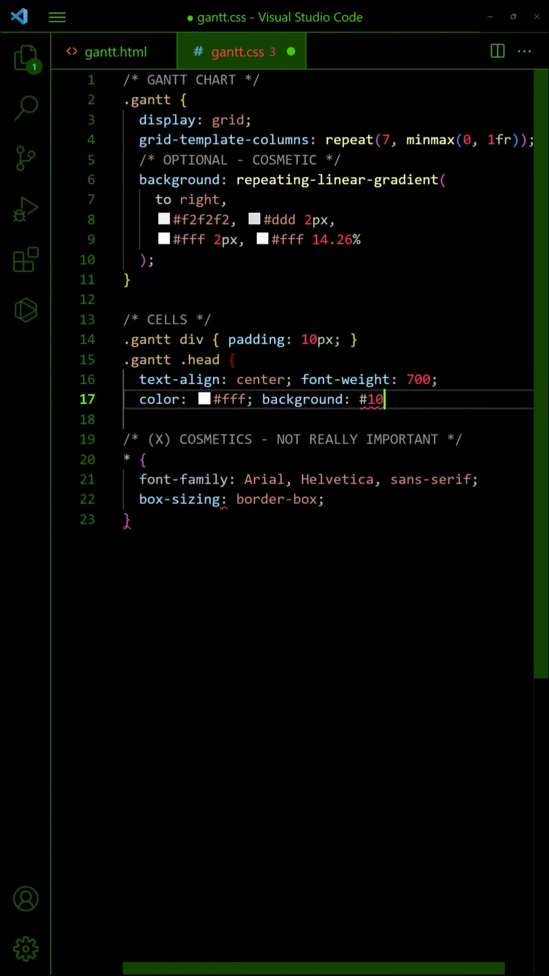
{"action": "type", "text": "3a99;"}
{"action": "key", "text": "Return"}
{"action": "type", "text": "}"}
{"action": "key", "text": "ctrl+s"}
{"action": "key", "text": "alt+Tab"}
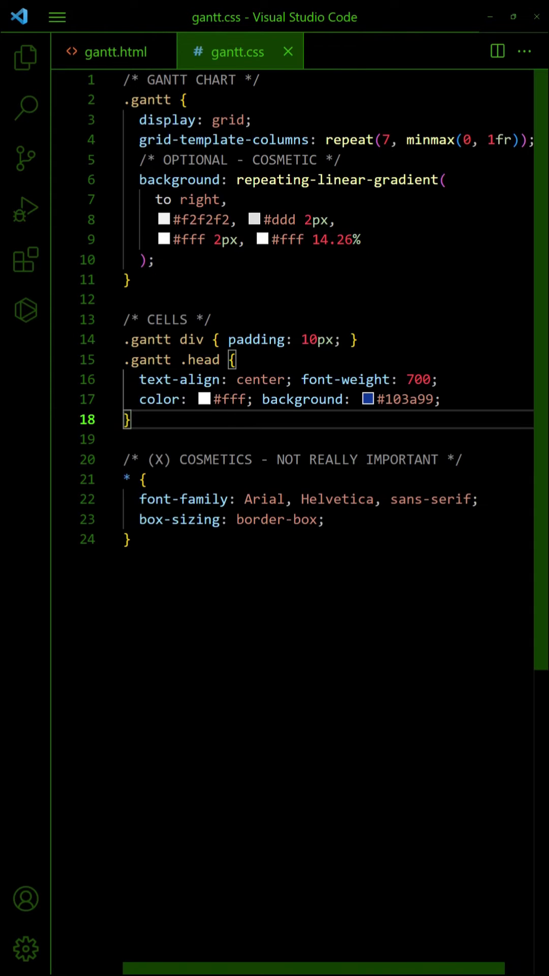
Step: In gantt.html, add pastel-coloured task divs labelled First, Second and Third after the Sun header
{"action": "key", "text": "ctrl+Page_Up"}
{"action": "key", "text": "Return"}
{"action": "key", "text": "Return"}
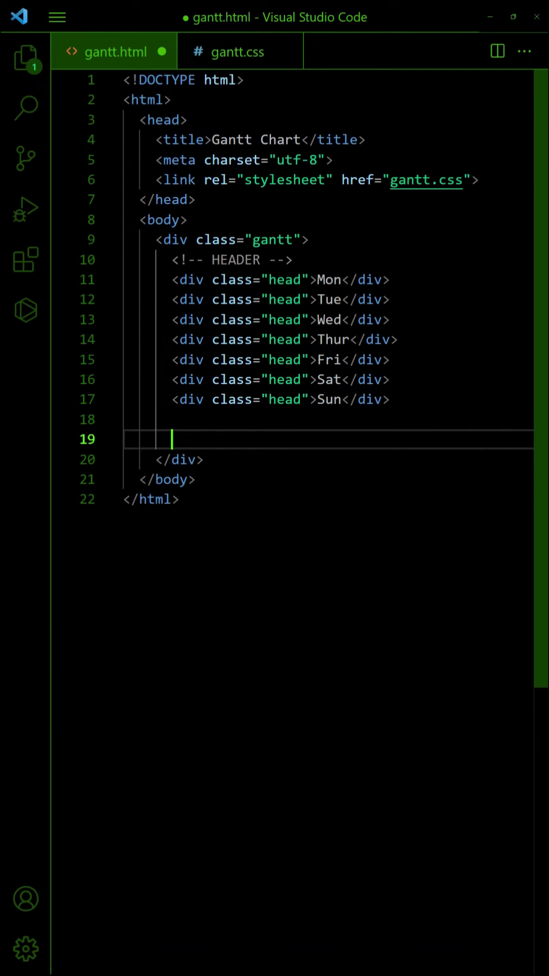
{"action": "type", "text": "<!-- TASKS -->"}
{"action": "key", "text": "Return"}
{"action": "type", "text": "<div style="}
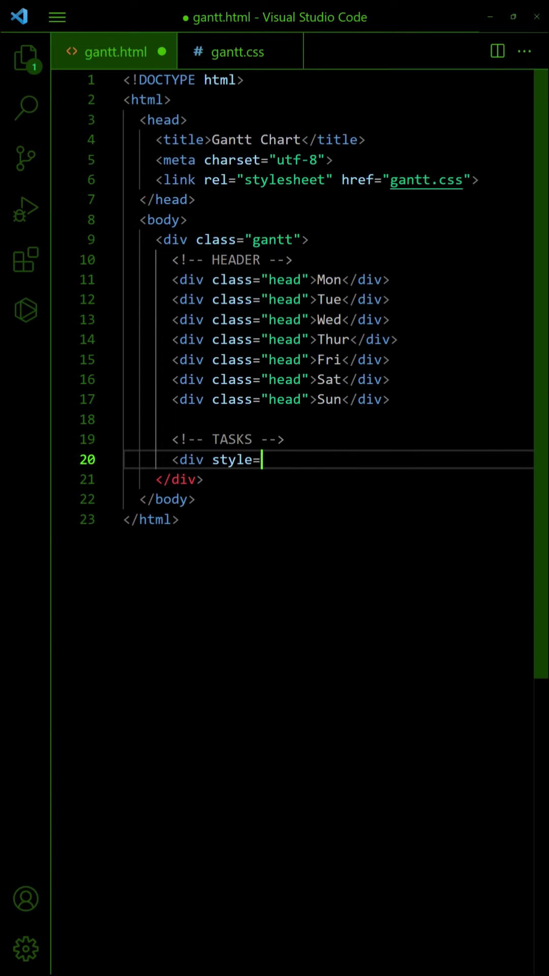
{"action": "type", "text": "\"background: #ffdddd;\">"}
{"action": "key", "text": "Return"}
{"action": "type", "text": "First"}
{"action": "key", "text": "Return"}
{"action": "type", "text": "div>"}
{"action": "key", "text": "Return"}
{"action": "type", "text": "<div styl"}
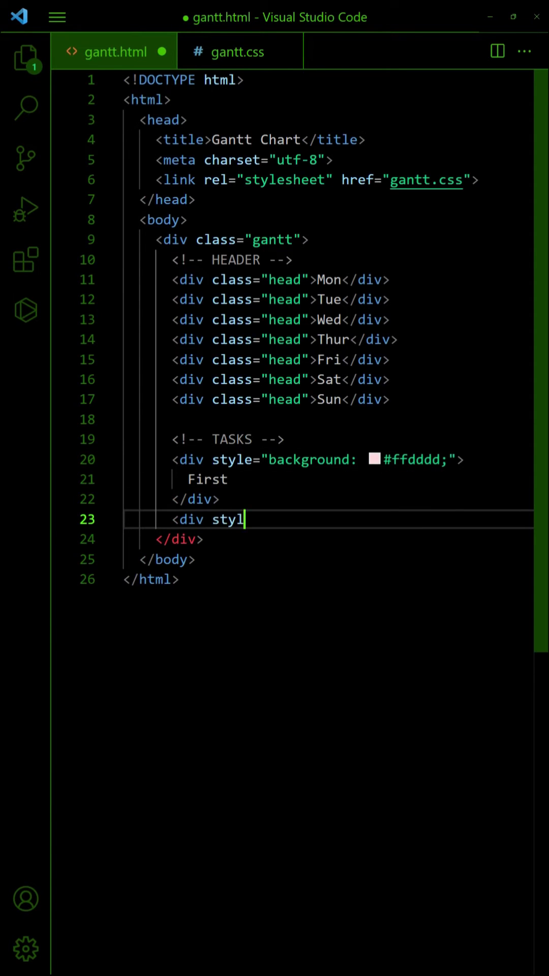
{"action": "type", "text": "e=\"background: #d6ffd8;\">"}
{"action": "key", "text": "Return"}
{"action": "type", "text": "Second"}
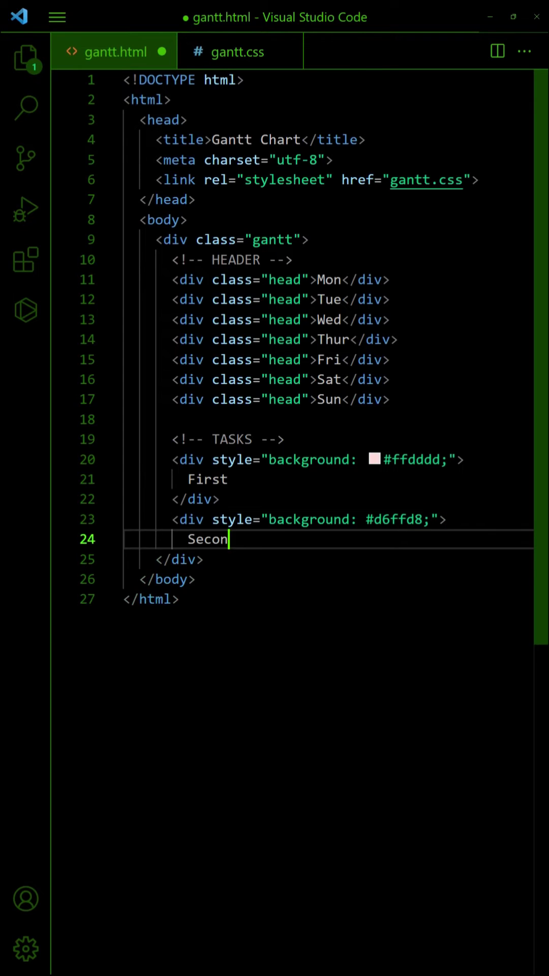
{"action": "key", "text": "Return"}
{"action": "type", "text": "</div>       <div style="}
{"action": "type", "text": "\"backgro"}
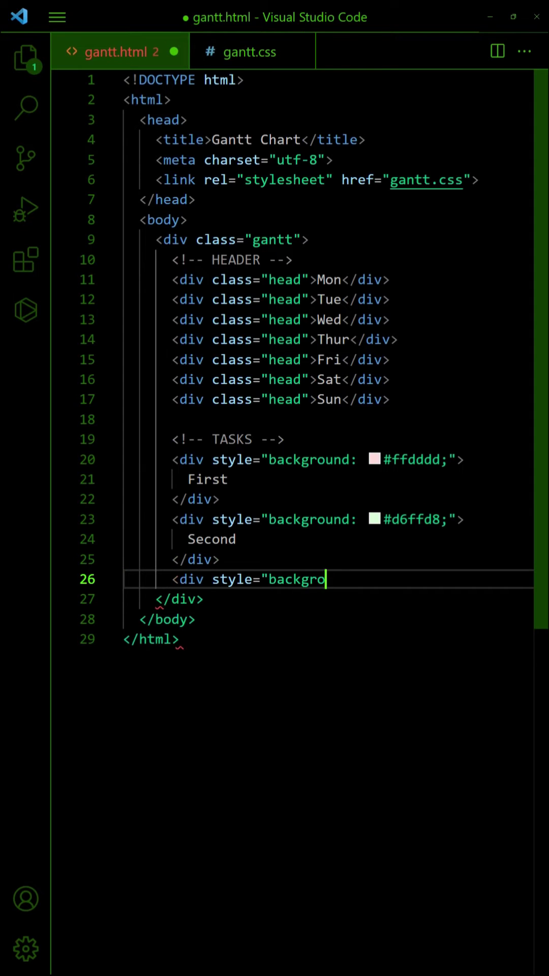
{"action": "type", "text": "und: #e2e5ff;\">"}
{"action": "key", "text": "Return"}
{"action": "type", "text": "Third"}
{"action": "key", "text": "Return"}
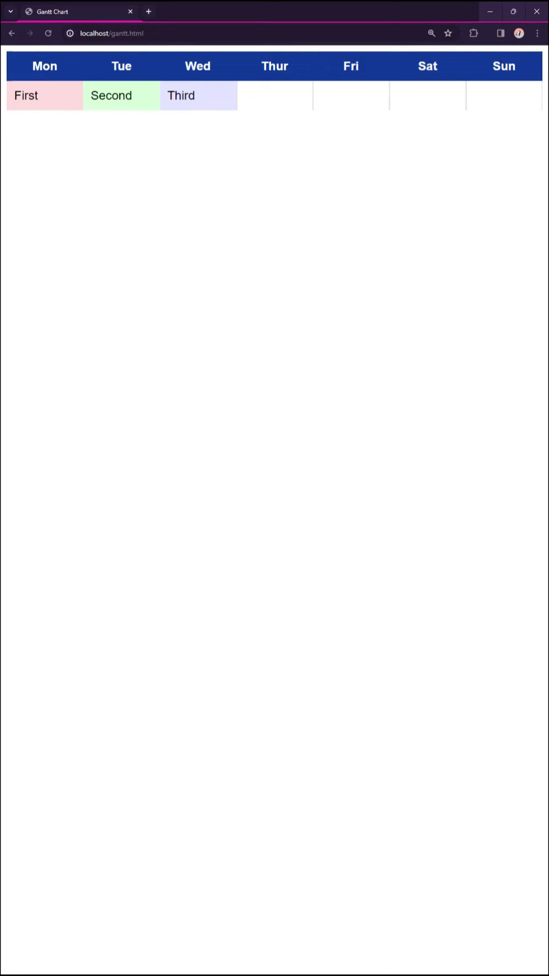
Step: Give the First, Second and Third task styles grid-row 2, 3 and 4
{"action": "key", "text": "alt+Tab"}
{"action": "left_click", "coordinate": [444, 459]}
{"action": "key", "text": "Return"}
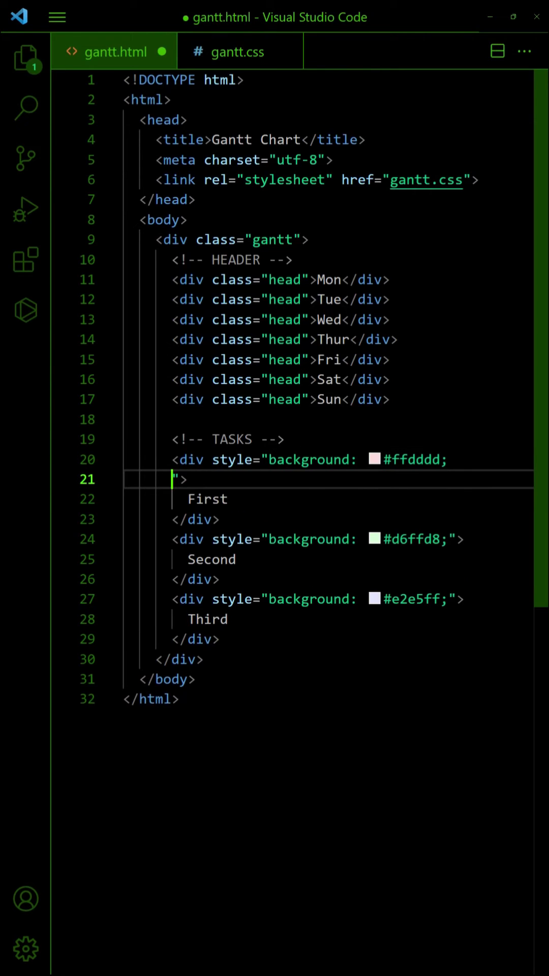
{"action": "type", "text": "grid-row: 2;"}
{"action": "left_click_drag", "start_coordinate": [268, 479], "coordinate": [173, 479]}
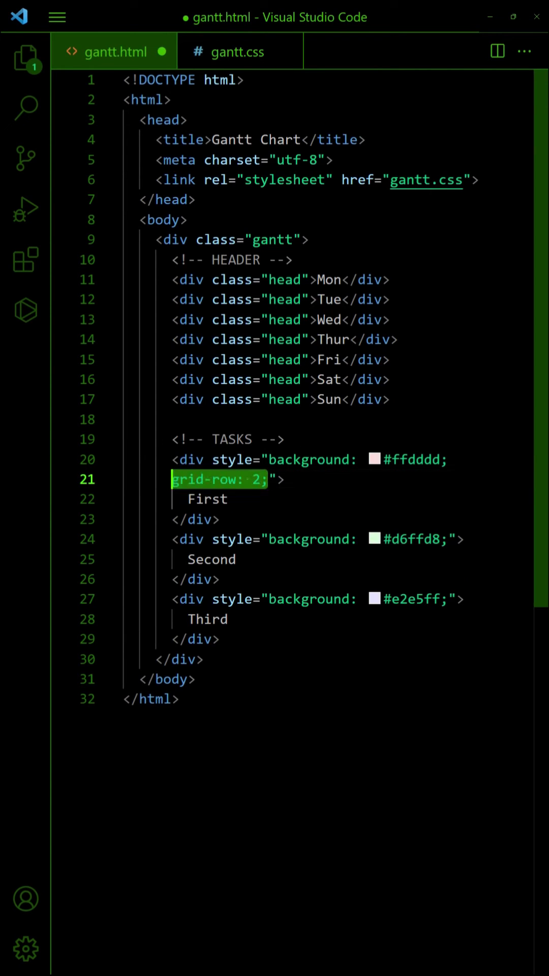
{"action": "key", "text": "ctrl+c"}
{"action": "left_click", "coordinate": [447, 539]}
{"action": "key", "text": "Return"}
{"action": "key", "text": "ctrl+v"}
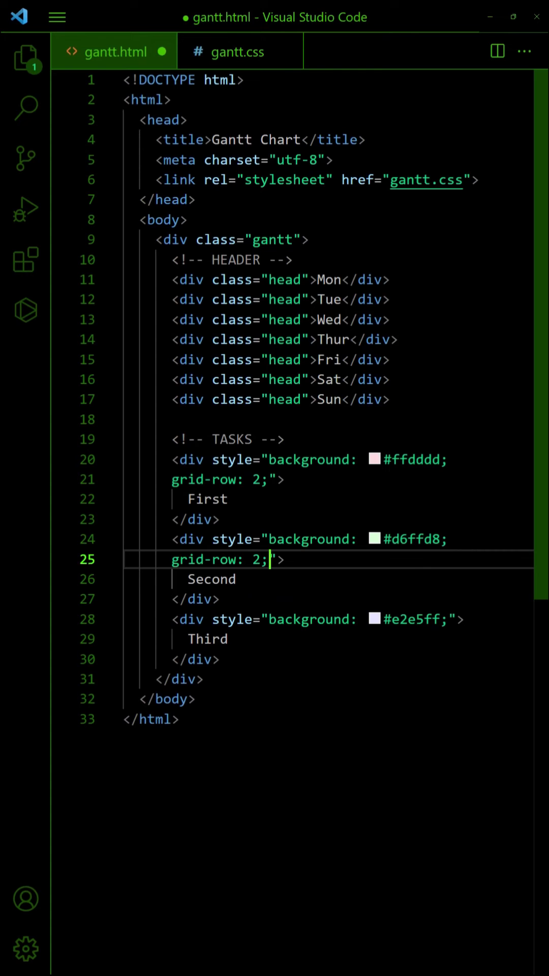
{"action": "key", "text": "Left"}
{"action": "key", "text": "BackSpace"}
{"action": "type", "text": "3"}
{"action": "key", "text": "Down"}
{"action": "key", "text": "Down"}
{"action": "key", "text": "Down"}
{"action": "key", "text": "Return"}
{"action": "key", "text": "ctrl+v"}
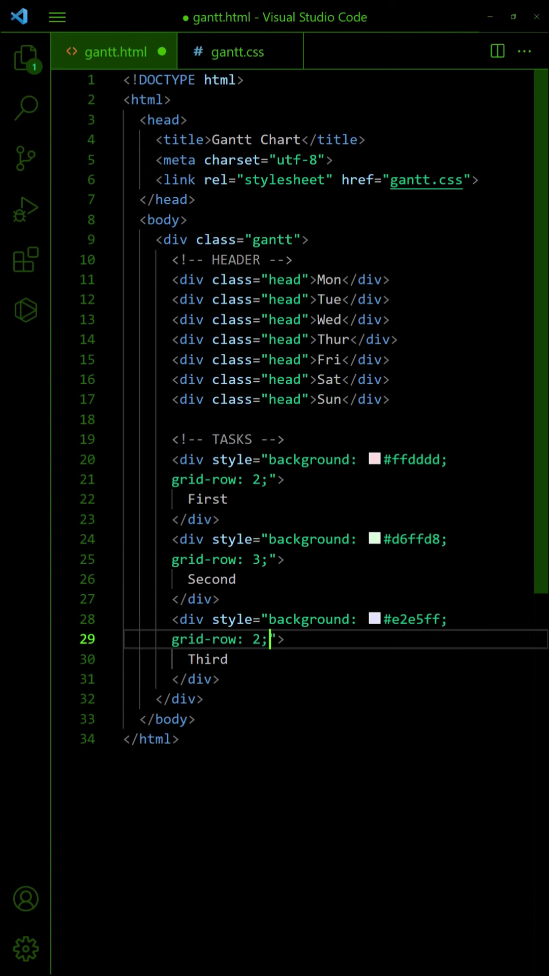
{"action": "type", "text": "4"}
Step: Save gantt.html and reload the browser to see the tasks stacked under Mon
{"action": "key", "text": "ctrl+s"}
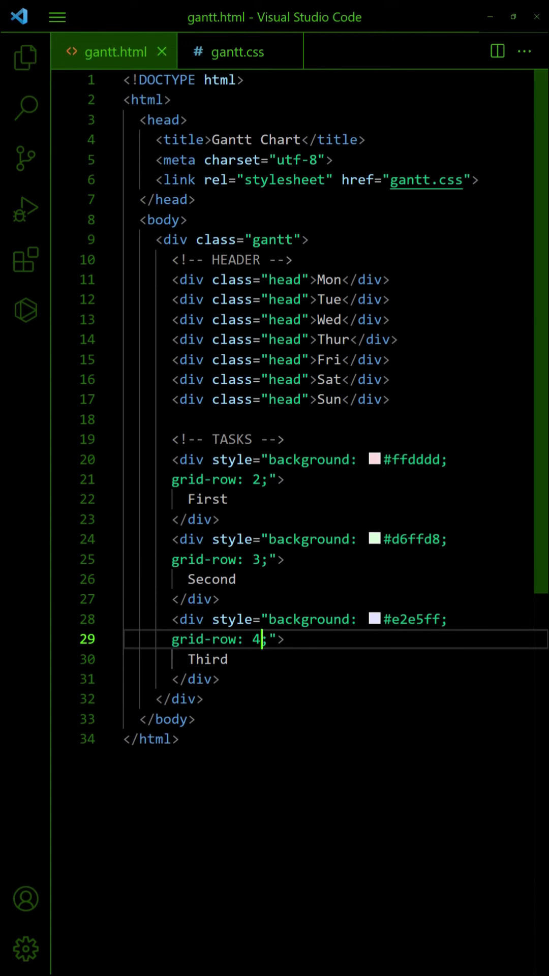
{"action": "key", "text": "alt+Tab"}
{"action": "key", "text": "F5"}
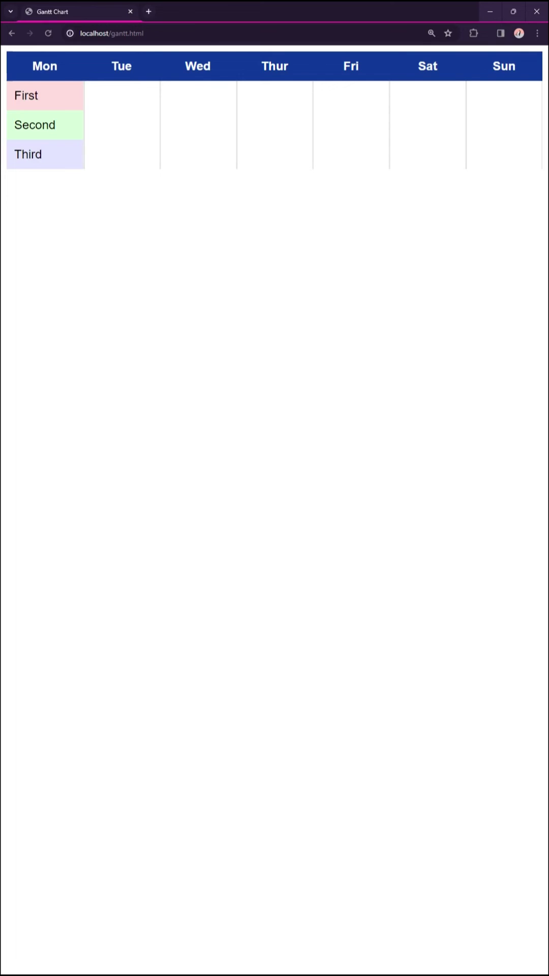
{"action": "key", "text": "alt+Tab"}
Step: Add grid-column 1, 3 and 5 to the First, Second and Third task styles
{"action": "left_click", "coordinate": [268, 479]}
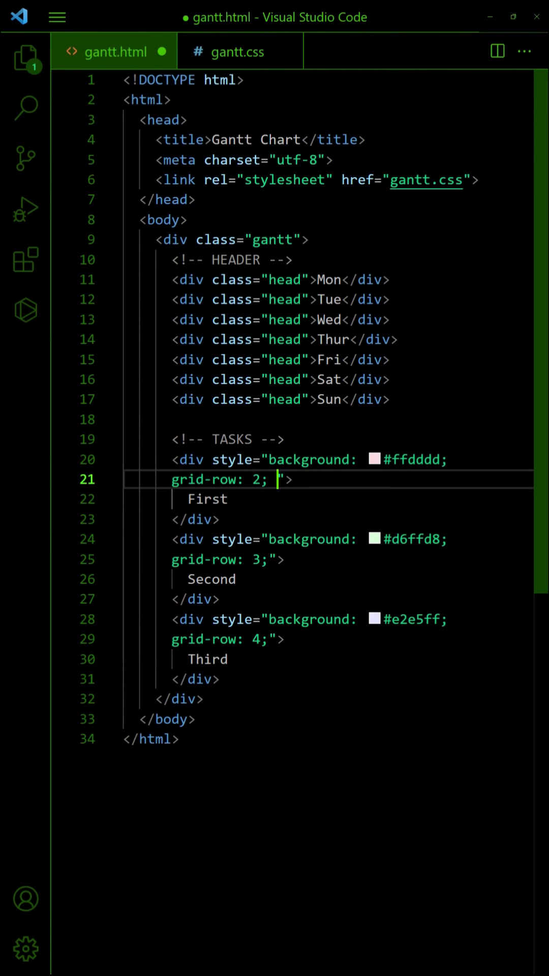
{"action": "type", "text": "grid-column: 1;"}
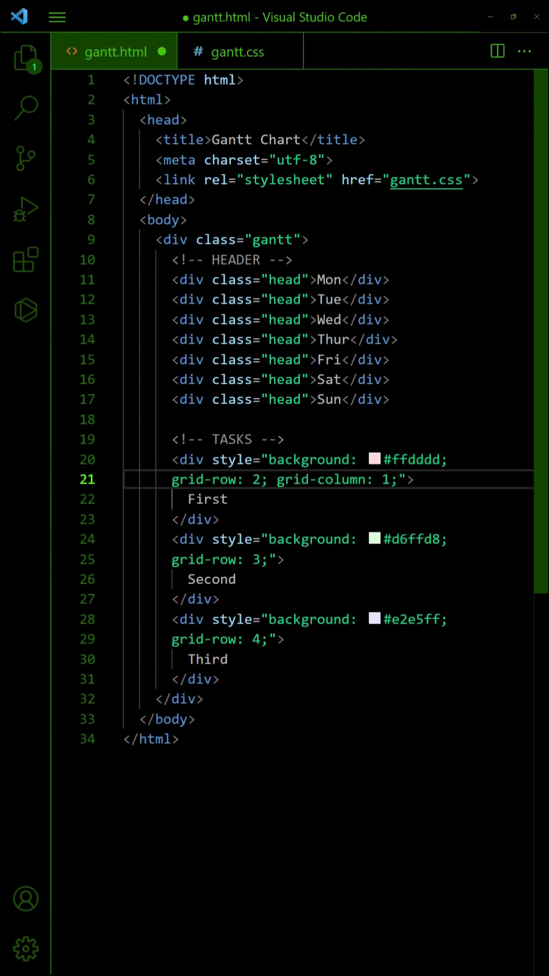
{"action": "key", "text": "ctrl+shift+Left"}
{"action": "key", "text": "ctrl+shift+Left"}
{"action": "key", "text": "ctrl+shift+Left"}
{"action": "key", "text": "ctrl+c"}
{"action": "key", "text": "Down"}
{"action": "key", "text": "Down"}
{"action": "key", "text": "Down"}
{"action": "key", "text": "Down"}
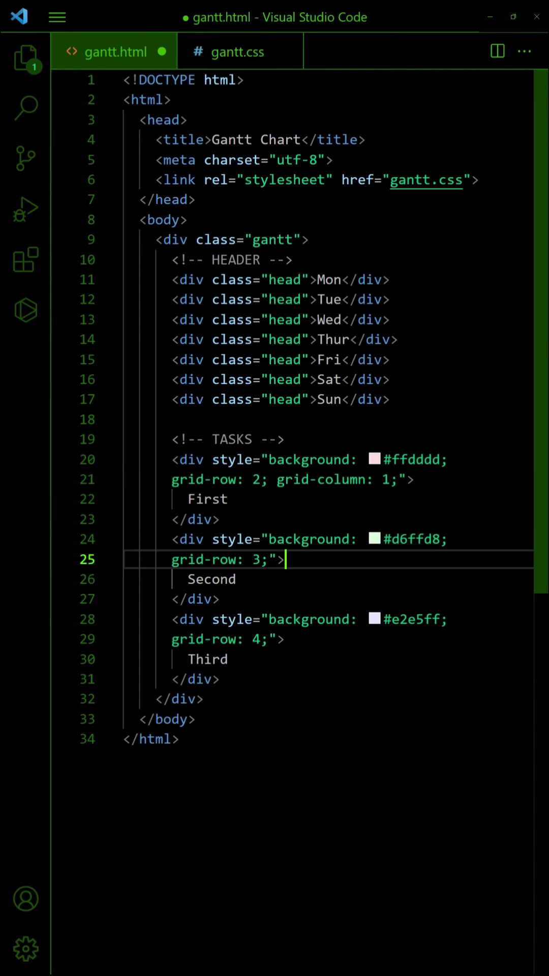
{"action": "key", "text": "ctrl+v"}
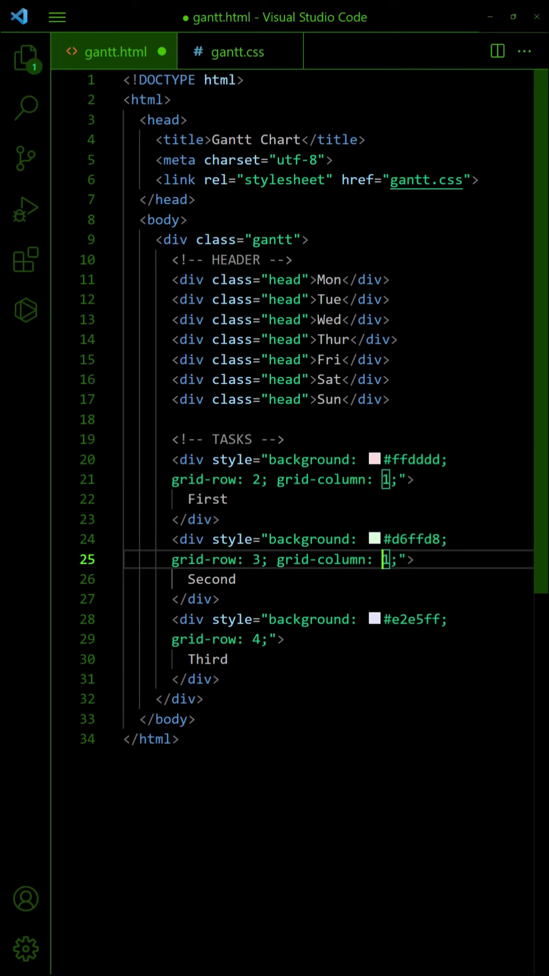
{"action": "key", "text": "BackSpace"}
{"action": "type", "text": "3"}
{"action": "key", "text": "Down"}
{"action": "key", "text": "Down"}
{"action": "key", "text": "Down"}
{"action": "key", "text": "Down"}
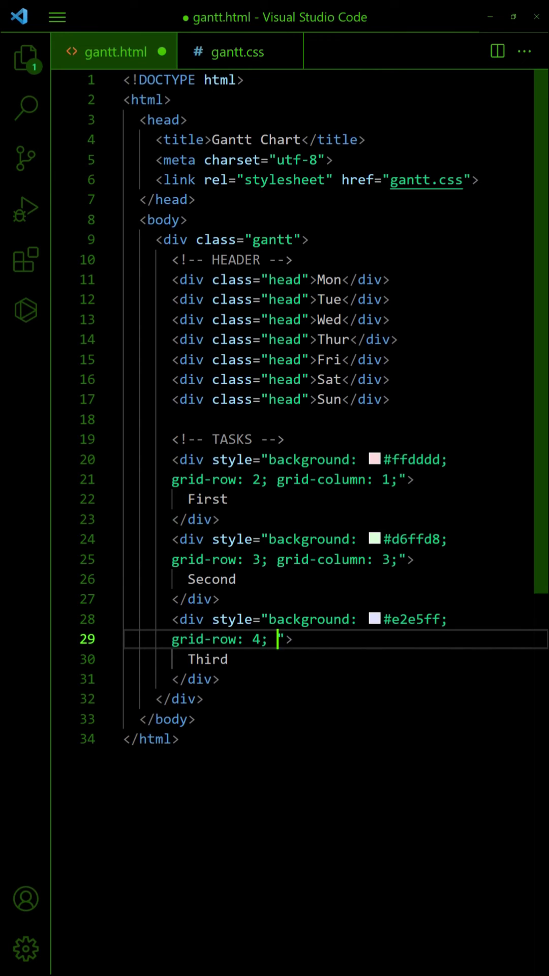
{"action": "key", "text": "ctrl+v"}
{"action": "key", "text": "BackSpace"}
{"action": "type", "text": "5"}
Step: Save gantt.html and reload the browser to see tasks under Mon, Wed and Fri
{"action": "key", "text": "ctrl+s"}
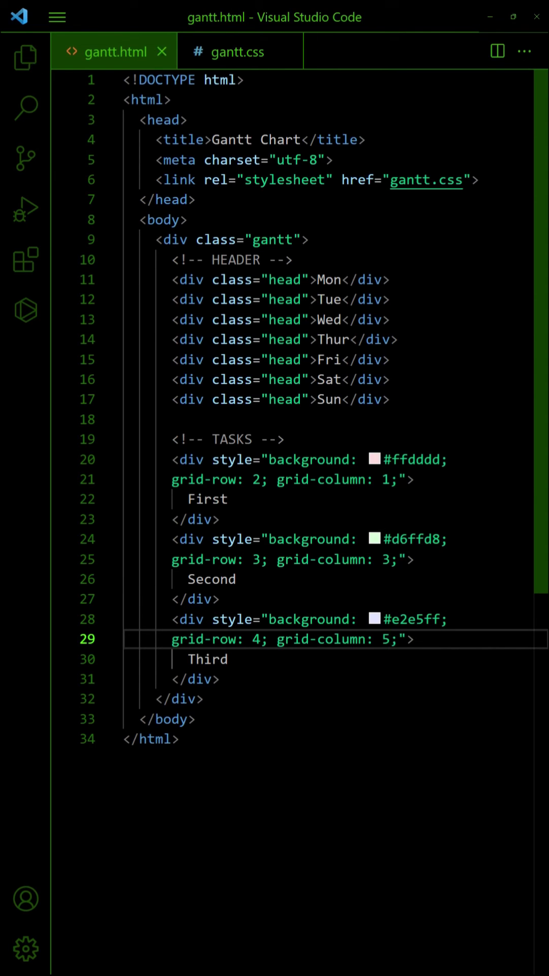
{"action": "key", "text": "alt+Tab"}
{"action": "key", "text": "F5"}
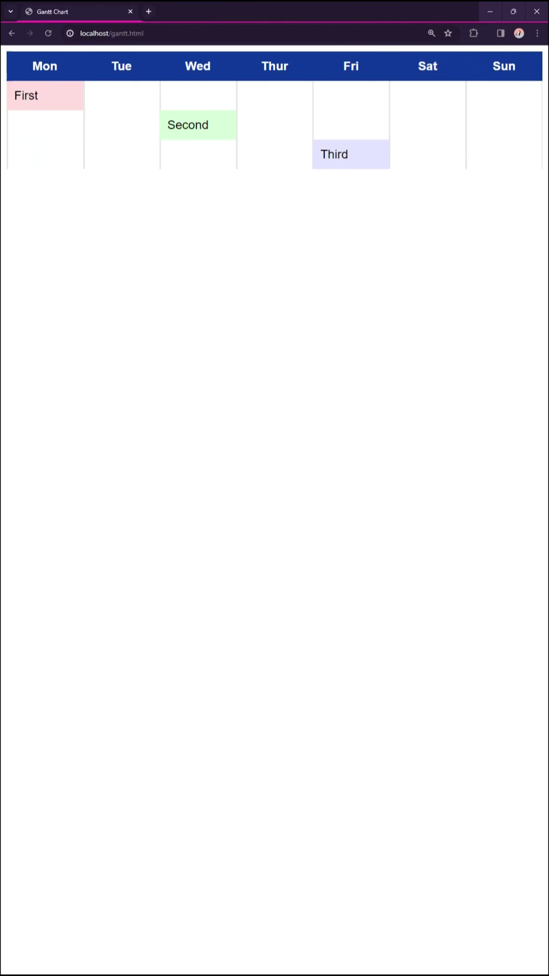
Step: Append / span 2 to First's grid-column and / span 3 to Second and Third, then save
{"action": "key", "text": "alt+Tab"}
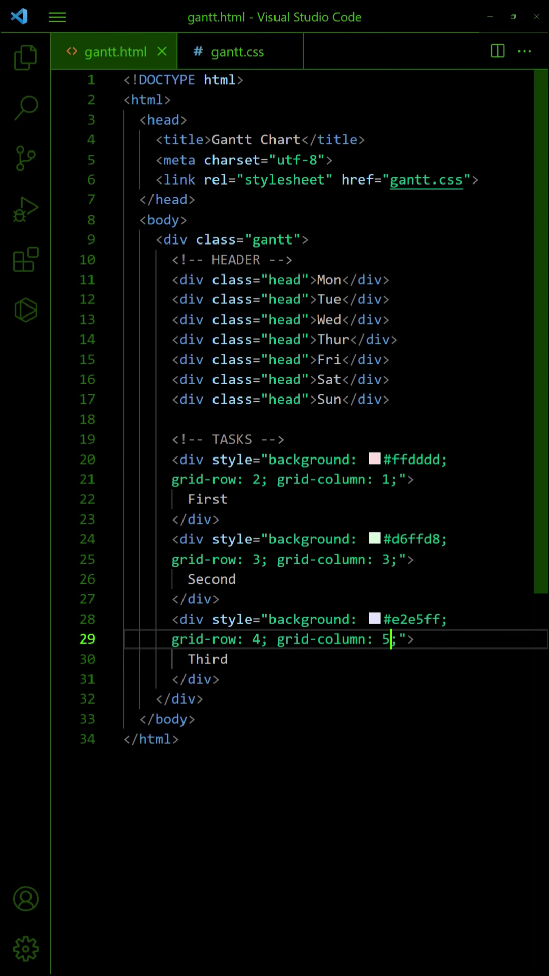
{"action": "left_click", "coordinate": [391, 479]}
{"action": "type", "text": "/ span 2"}
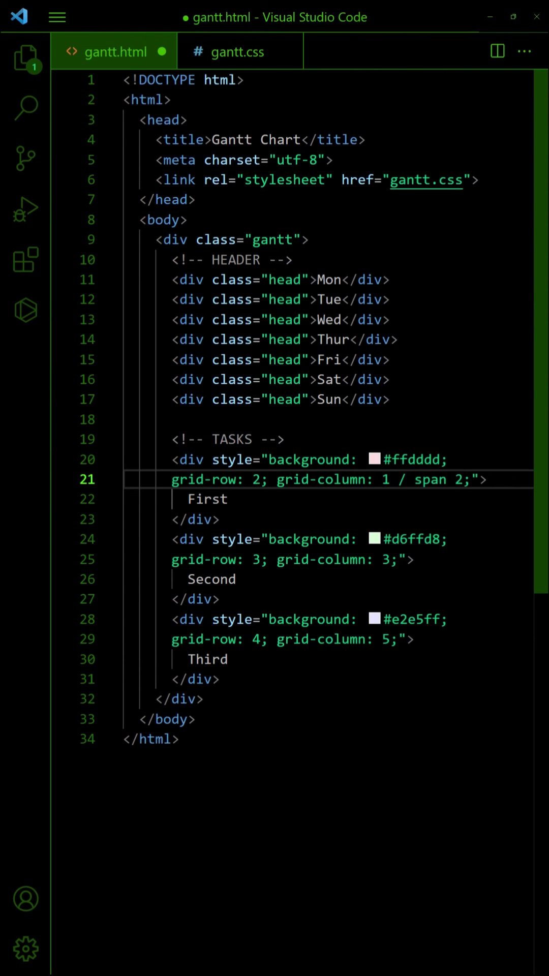
{"action": "key", "text": "shift+ctrl+Left"}
{"action": "key", "text": "shift+ctrl+Left"}
{"action": "key", "text": "shift+ctrl+Left"}
{"action": "left_click", "coordinate": [390, 559]}
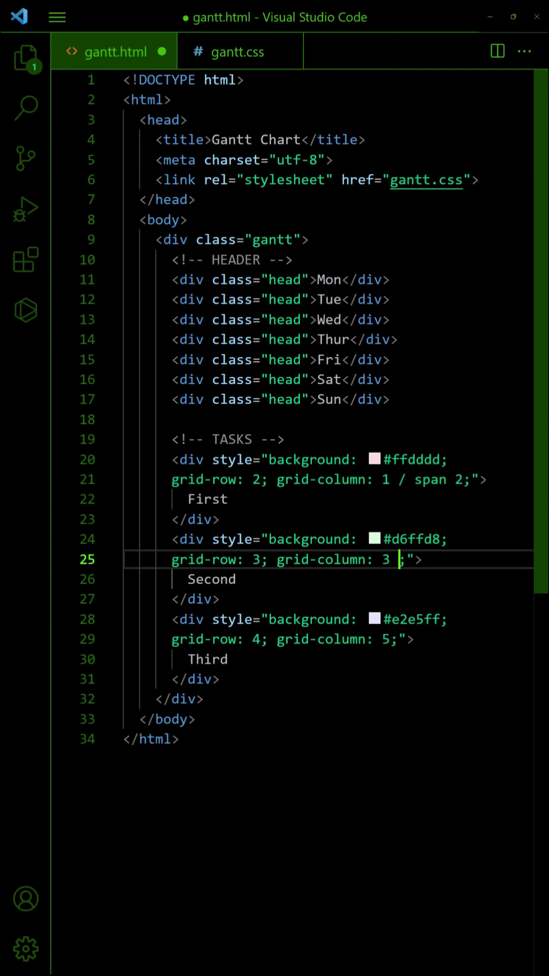
{"action": "key", "text": "ctrl+v"}
{"action": "key", "text": "shift+ctrl+Left"}
{"action": "key", "text": "shift+ctrl+Left"}
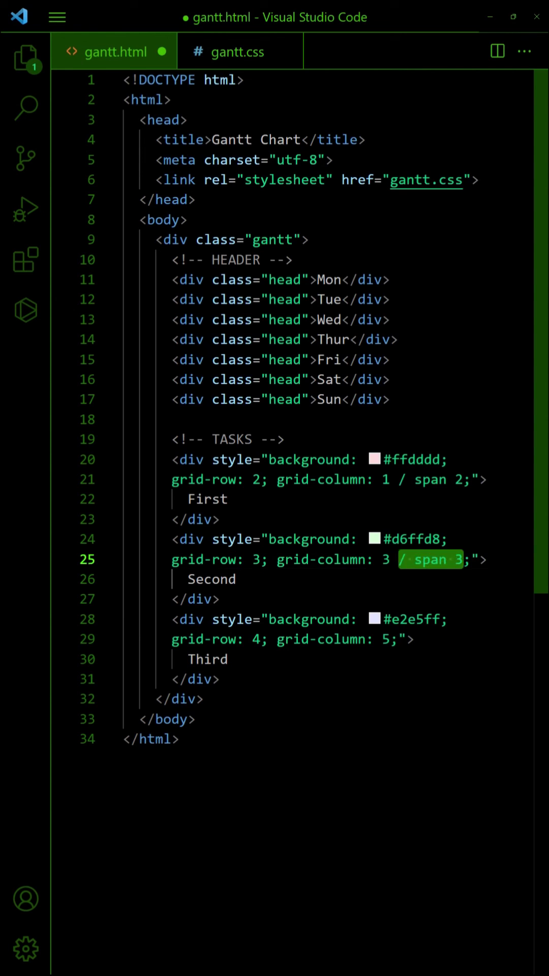
{"action": "key", "text": "Down"}
{"action": "key", "text": "Down"}
{"action": "key", "text": "Down"}
{"action": "key", "text": "ctrl+v"}
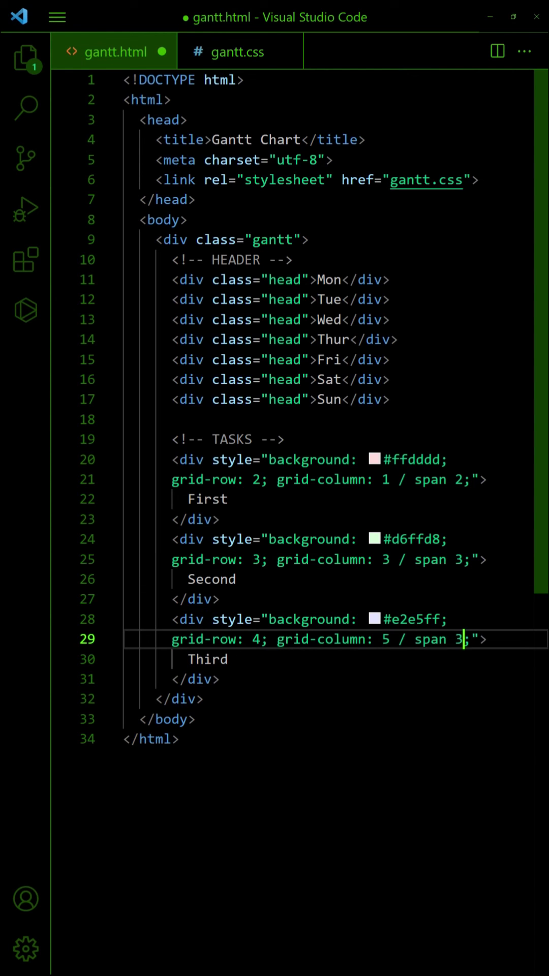
{"action": "key", "text": "ctrl+s"}
{"action": "key", "text": "alt+Tab"}
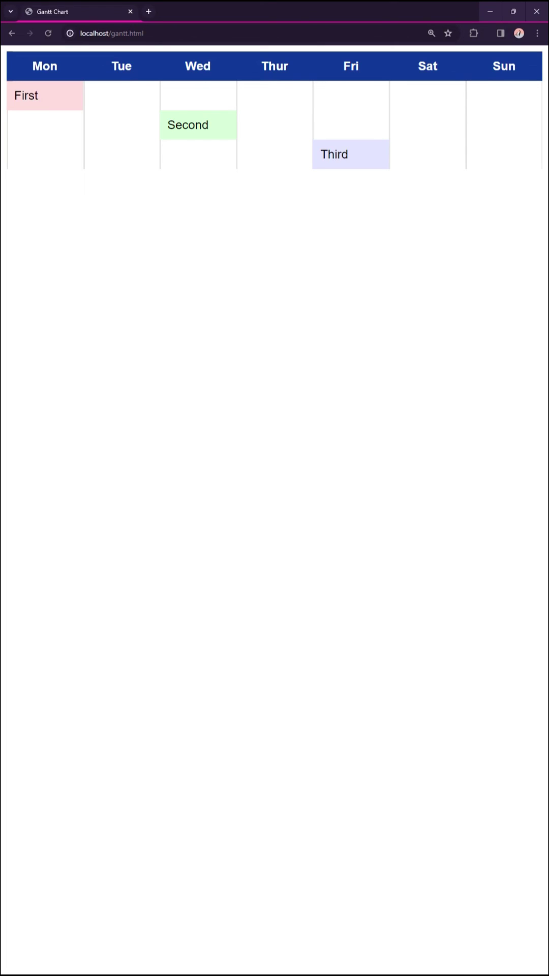